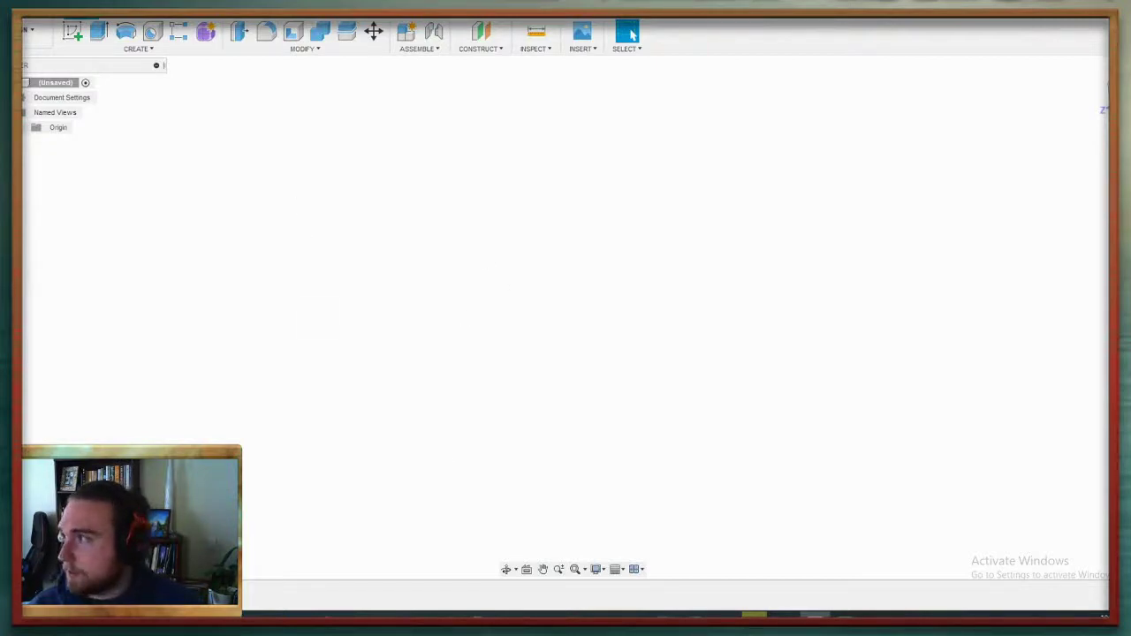
Open DoubleRing.stl from the computer and frame the double-ring mesh in the view
click(31, 30)
click(35, 81)
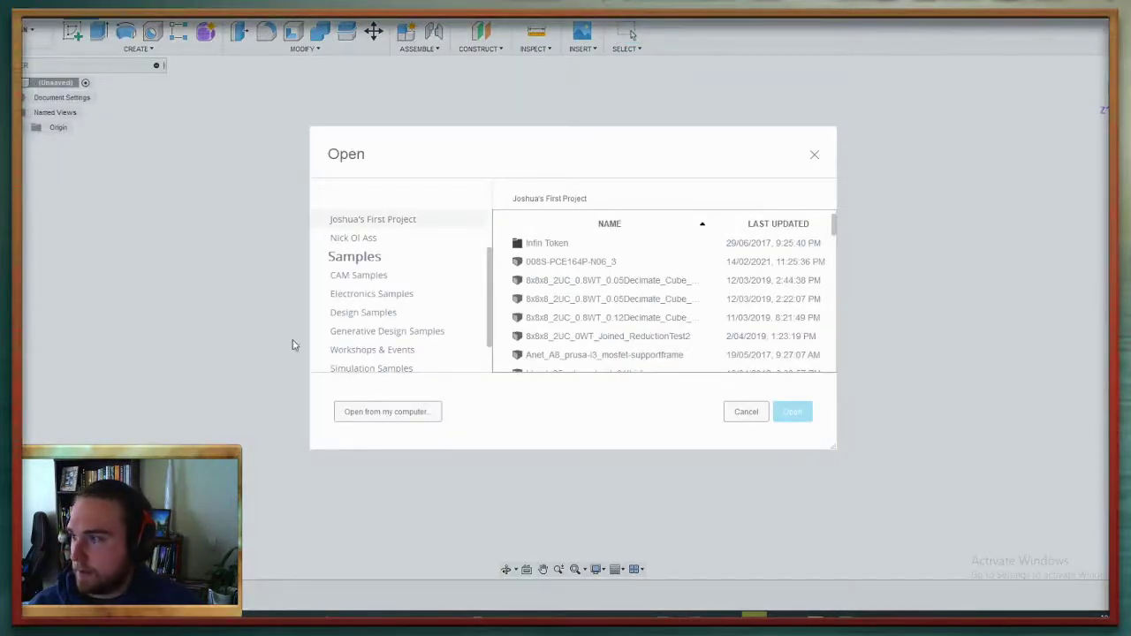
click(359, 421)
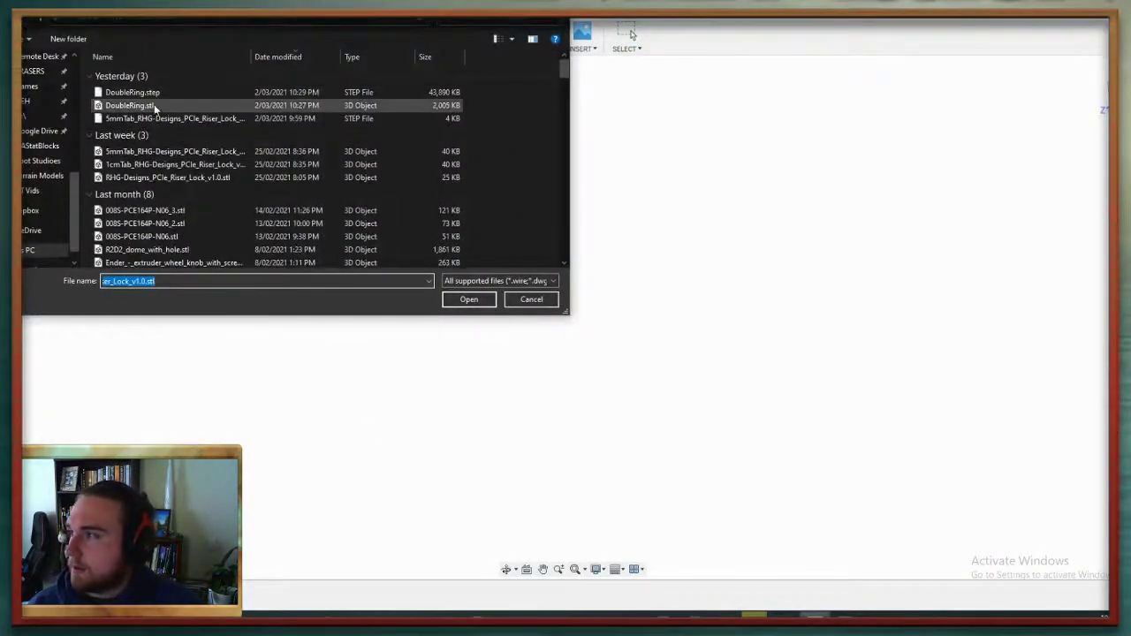
double_click(153, 105)
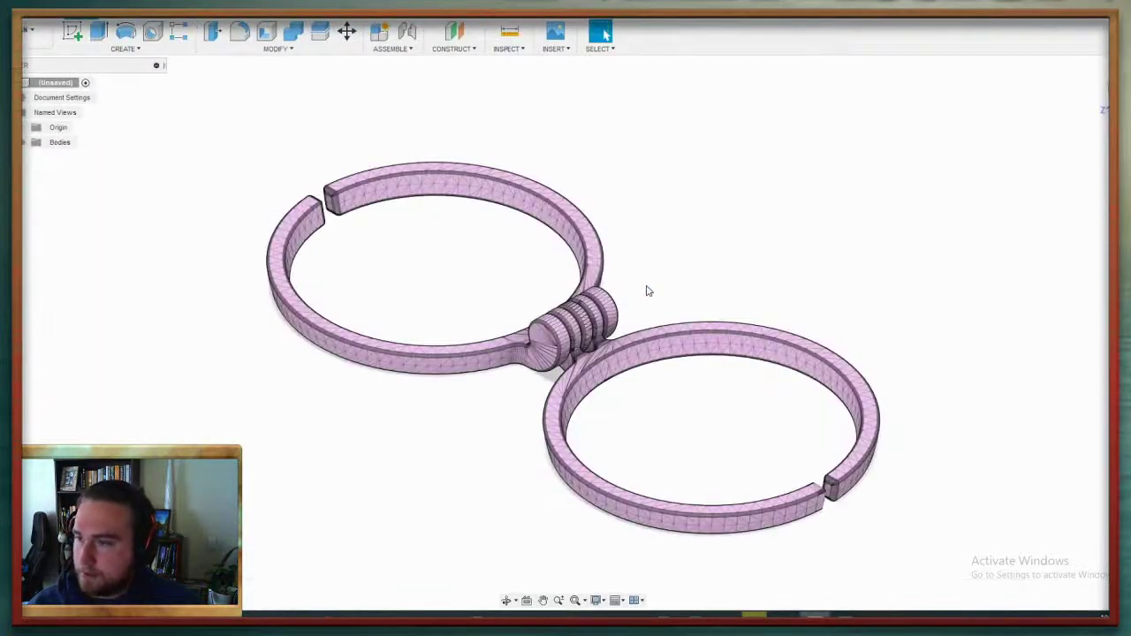
scroll(646, 291, down, 3)
mouse_move(659, 290)
middle_down()
mouse_move(687, 302)
mouse_move(691, 392)
mouse_move(637, 284)
mouse_move(648, 271)
mouse_move(689, 275)
middle_up()
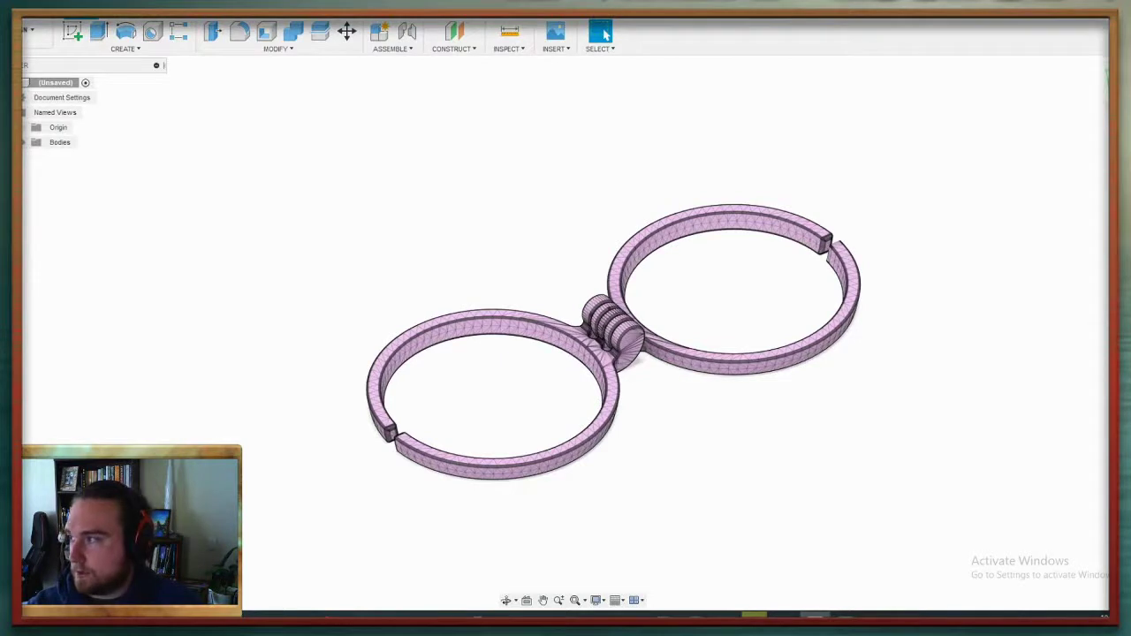
Expand Bodies to show MeshBody1, then browse the File and right-click menus without running anything
click(25, 142)
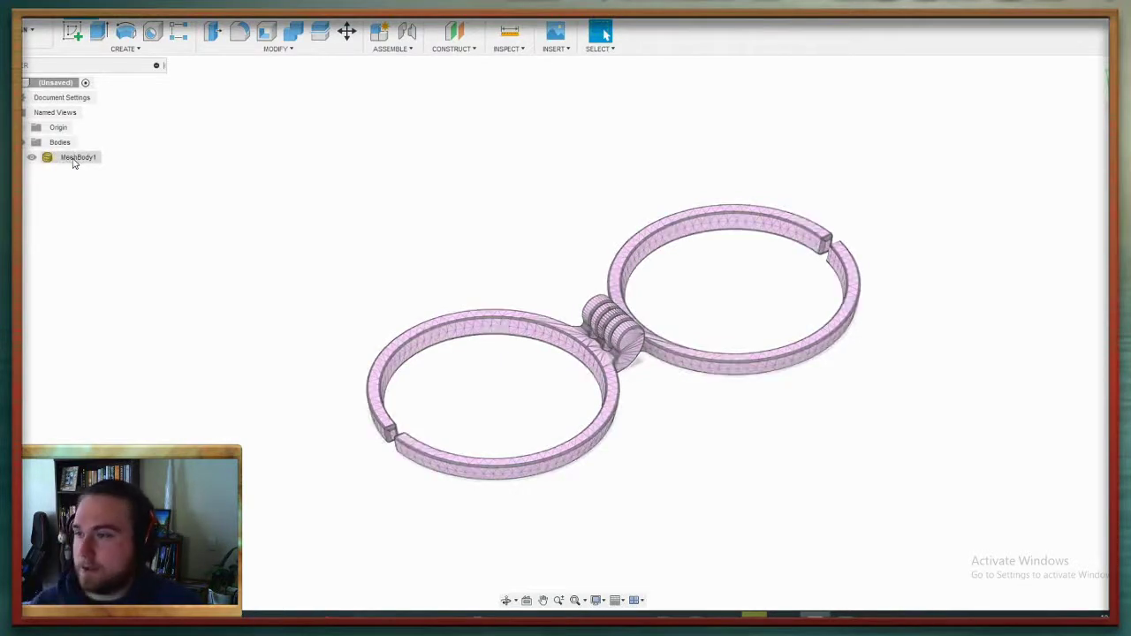
click(29, 30)
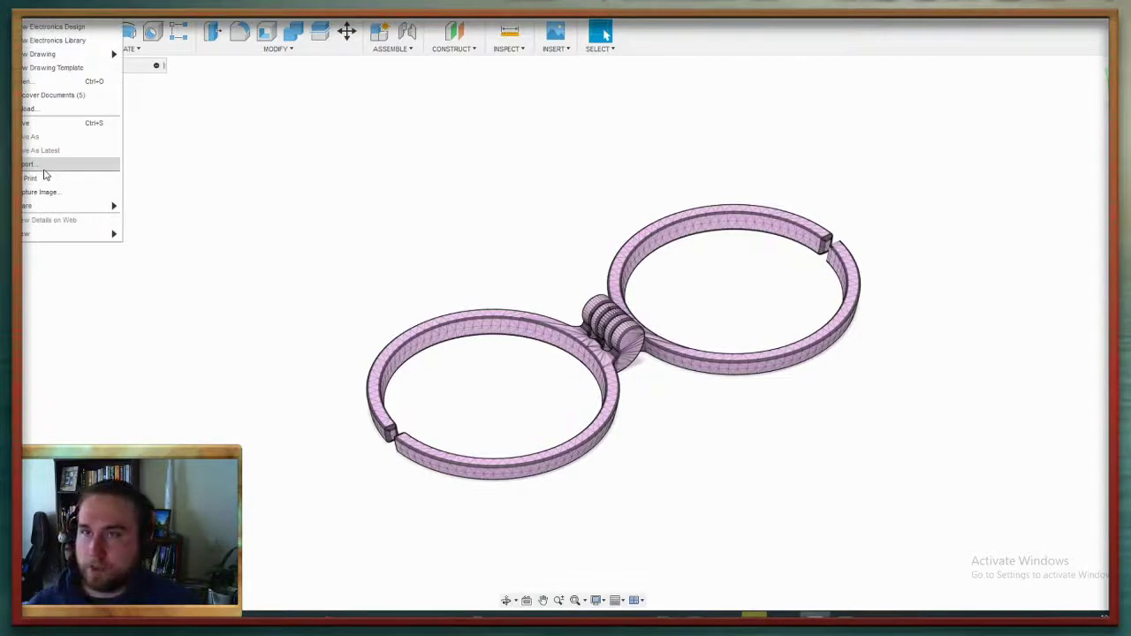
click(265, 212)
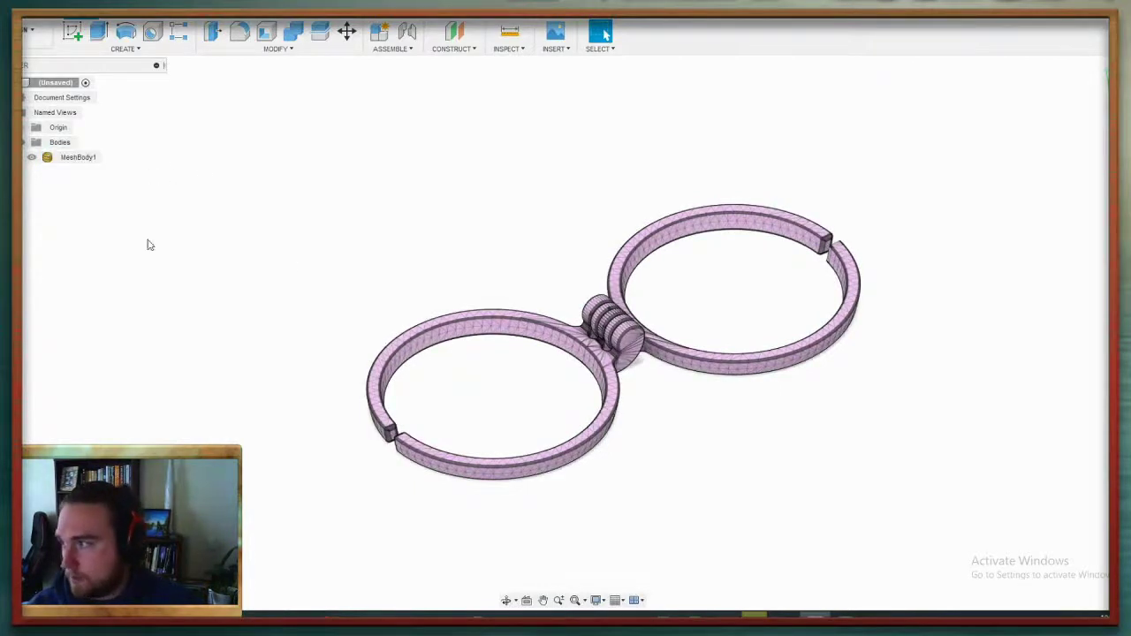
right_click(86, 84)
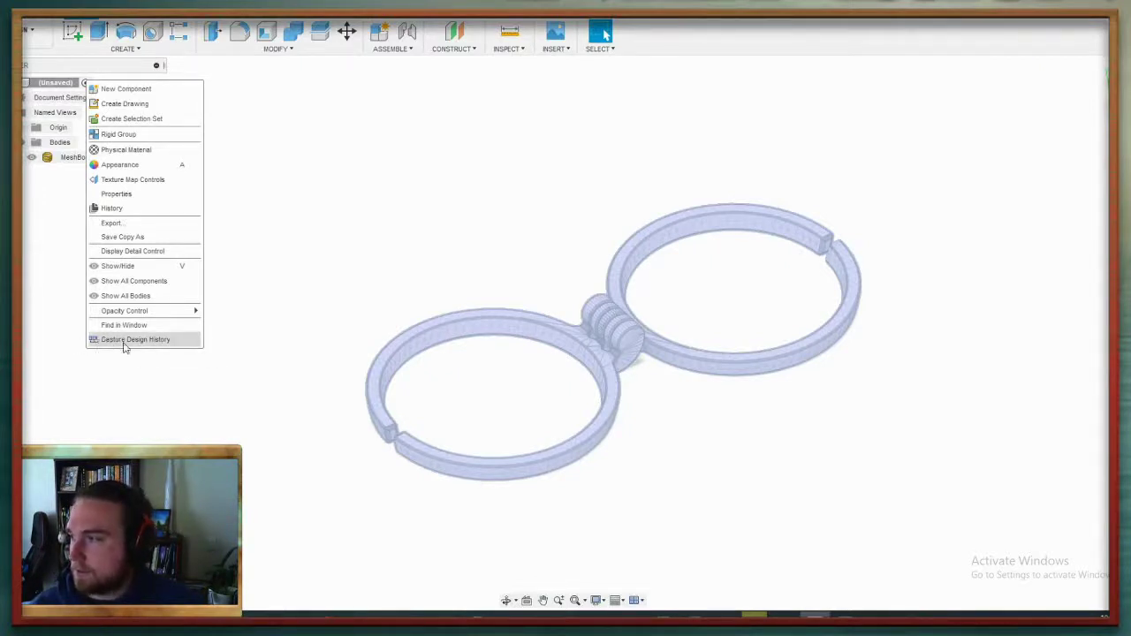
click(174, 386)
right_click(412, 333)
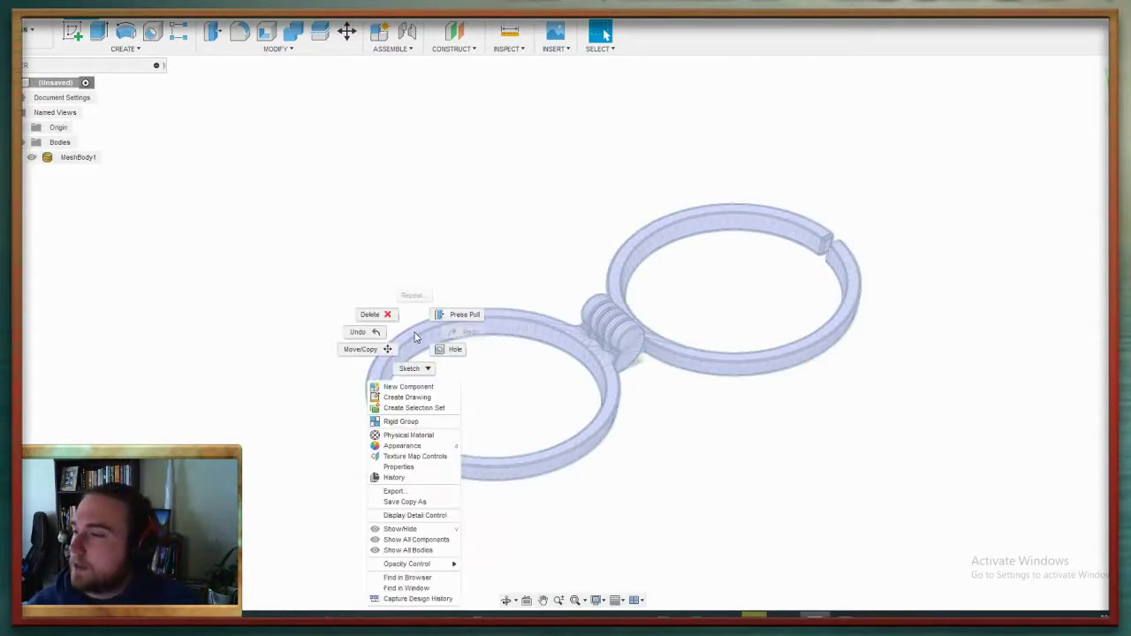
click(61, 207)
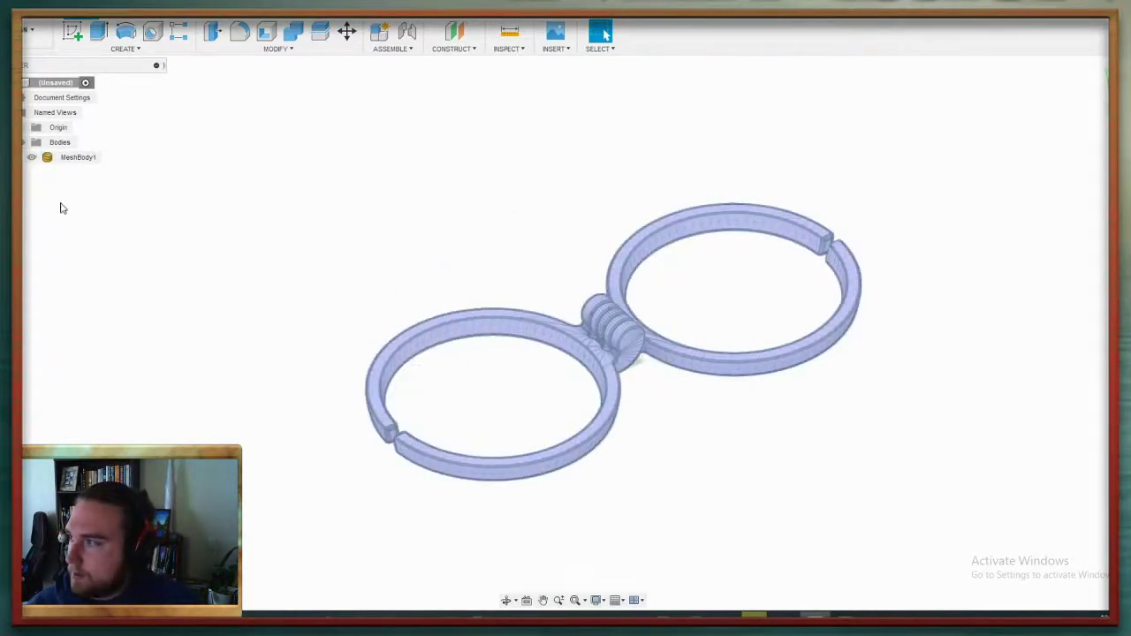
Run Mesh to BRep on MeshBody1 and accept the facet-count warning to create Body1
click(78, 157)
right_click(609, 349)
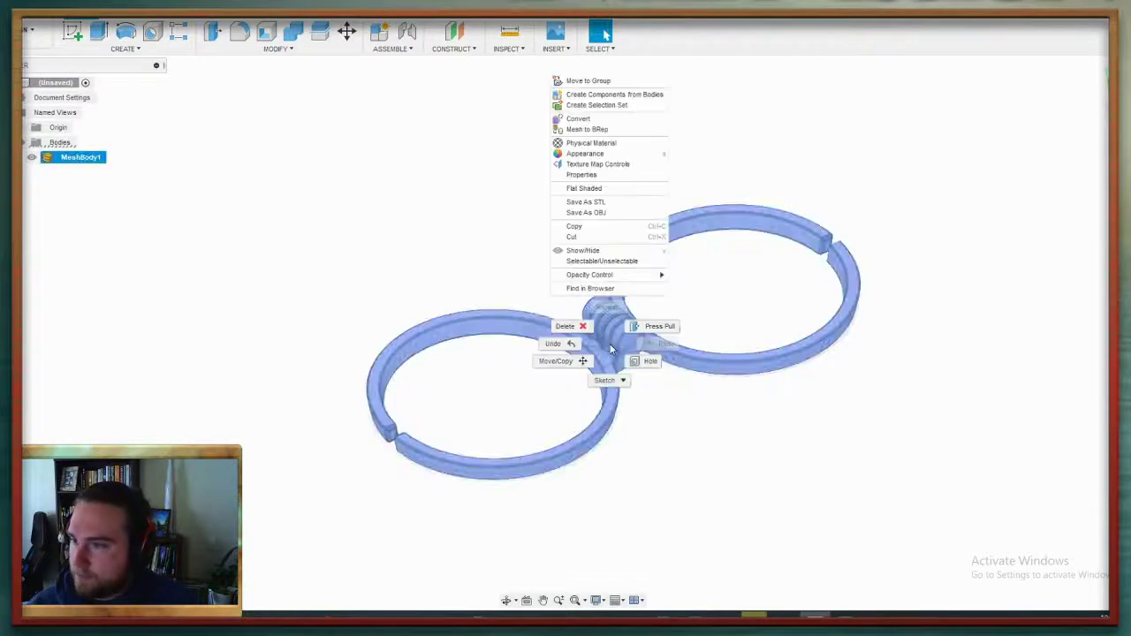
click(589, 130)
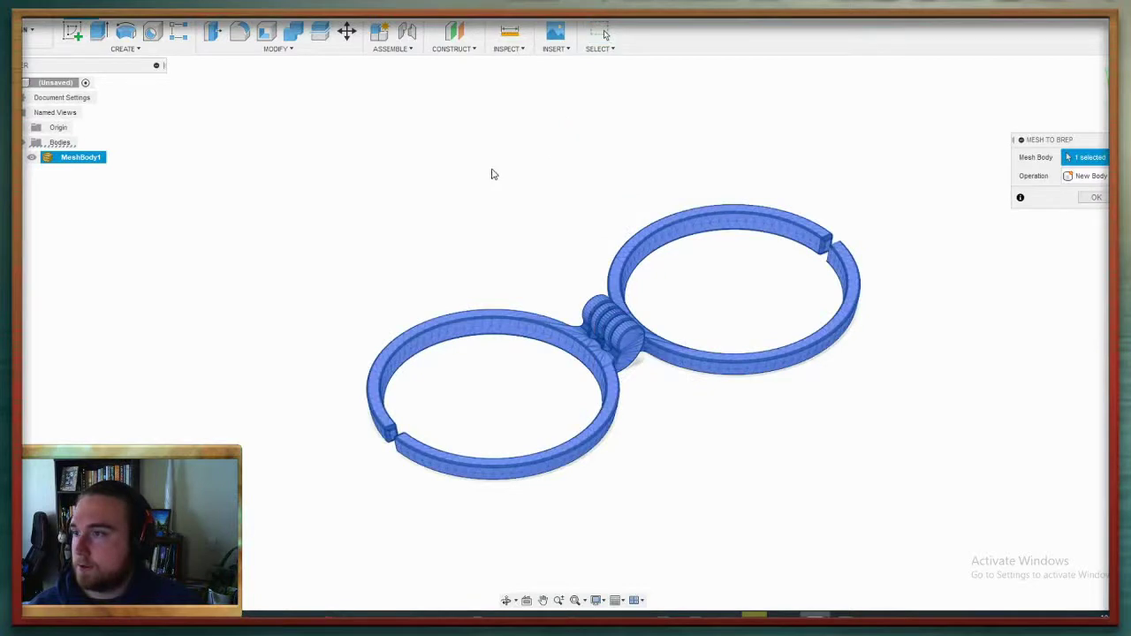
click(1095, 198)
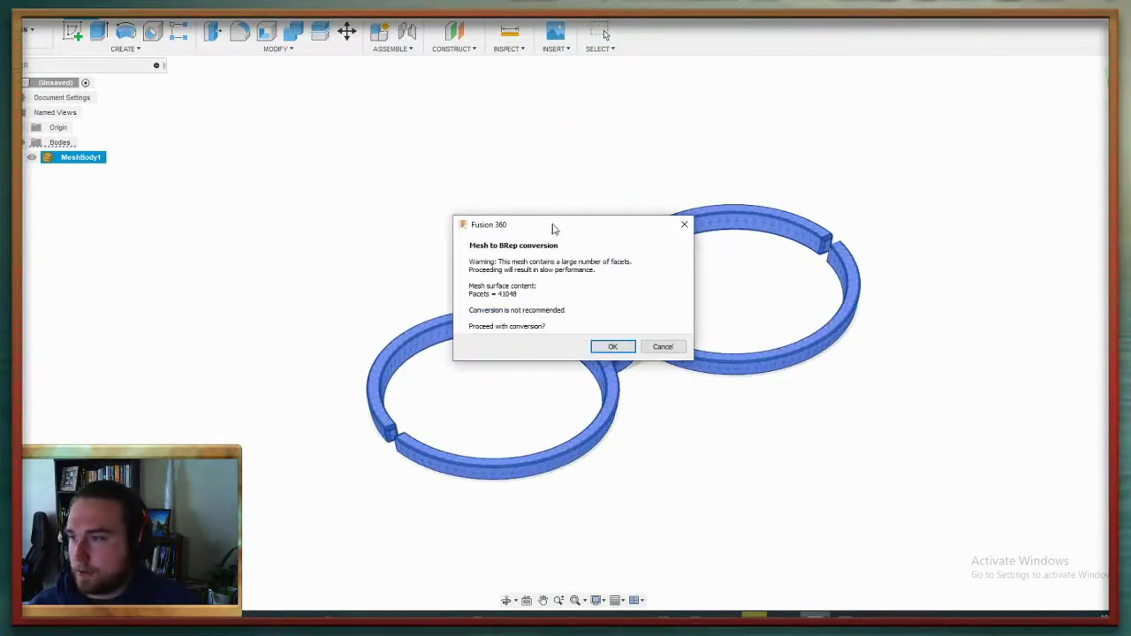
drag(553, 227, 448, 239)
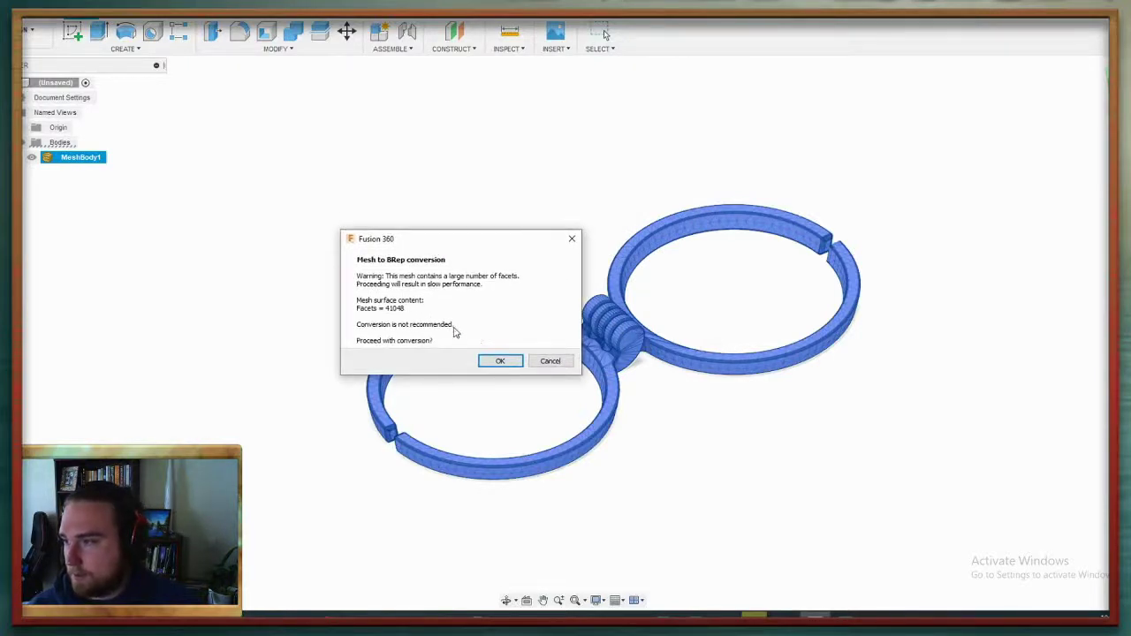
click(499, 359)
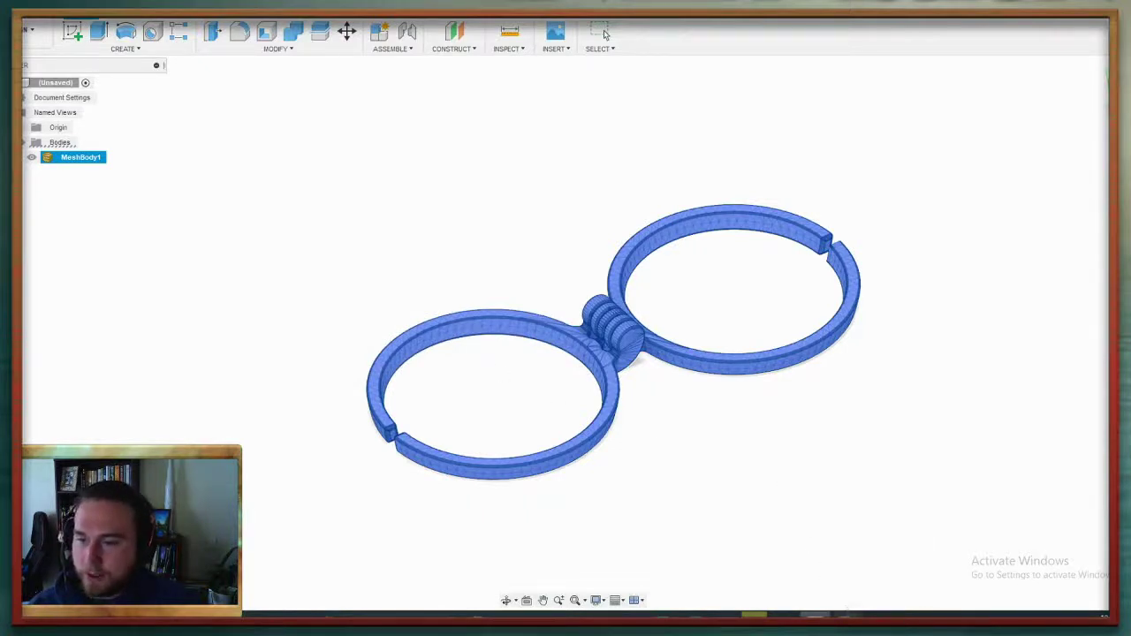
mouse_move(844, 615)
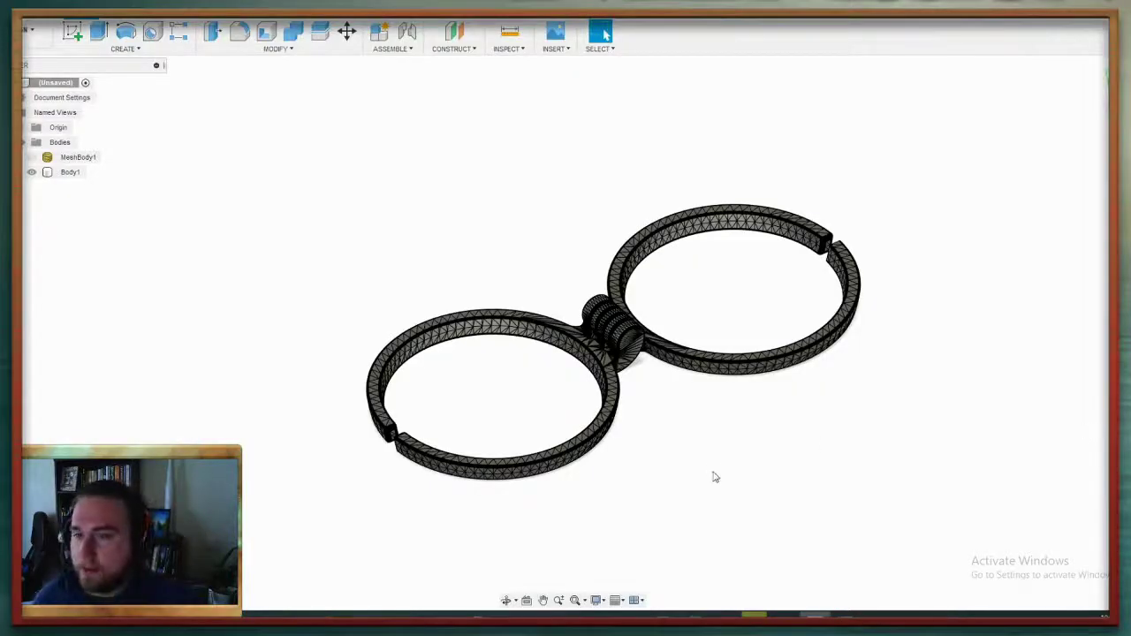
Select Body1, orbit and pan to view the double ring tilted, then deselect it
click(760, 371)
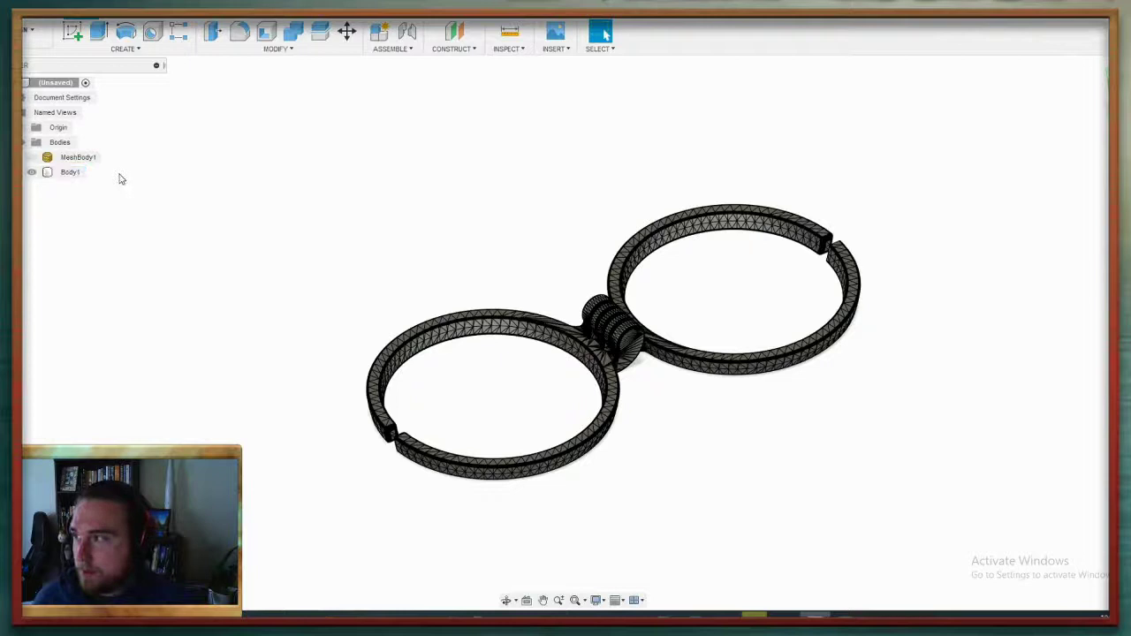
click(70, 171)
middle_drag(769, 391, 745, 424)
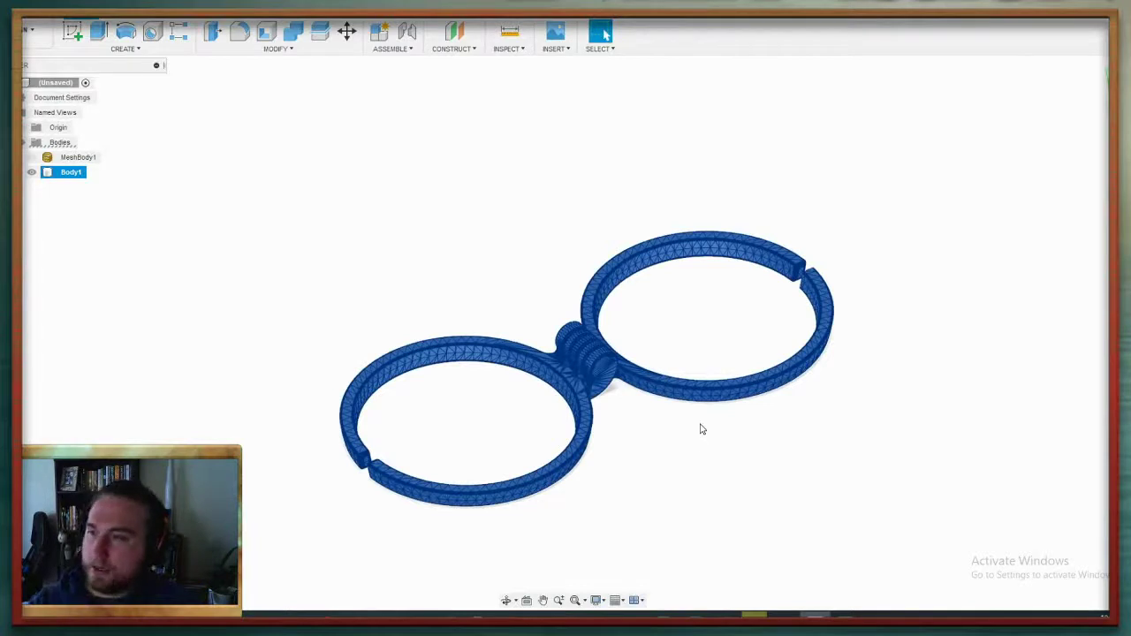
shift+middle_drag(701, 429, 654, 488)
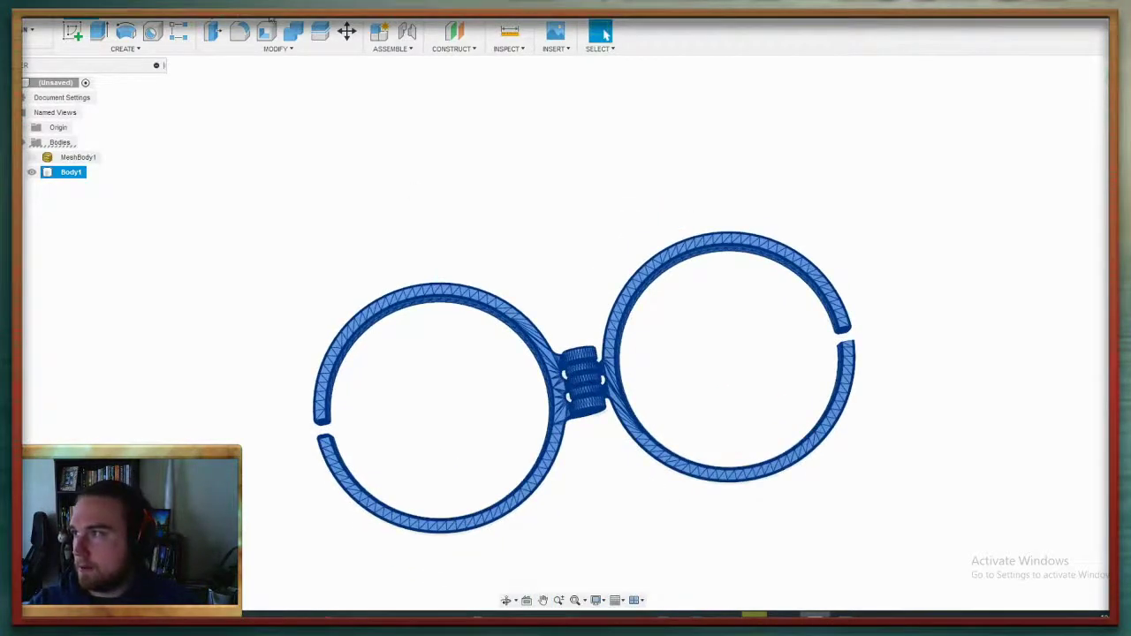
click(229, 19)
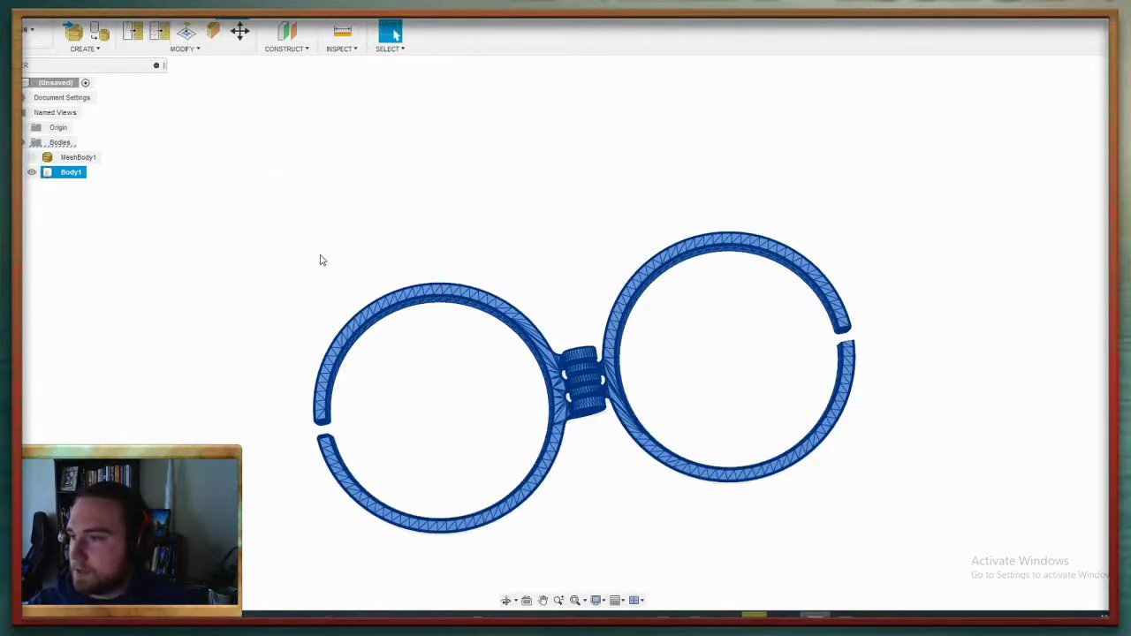
shift+middle_drag(592, 450, 598, 419)
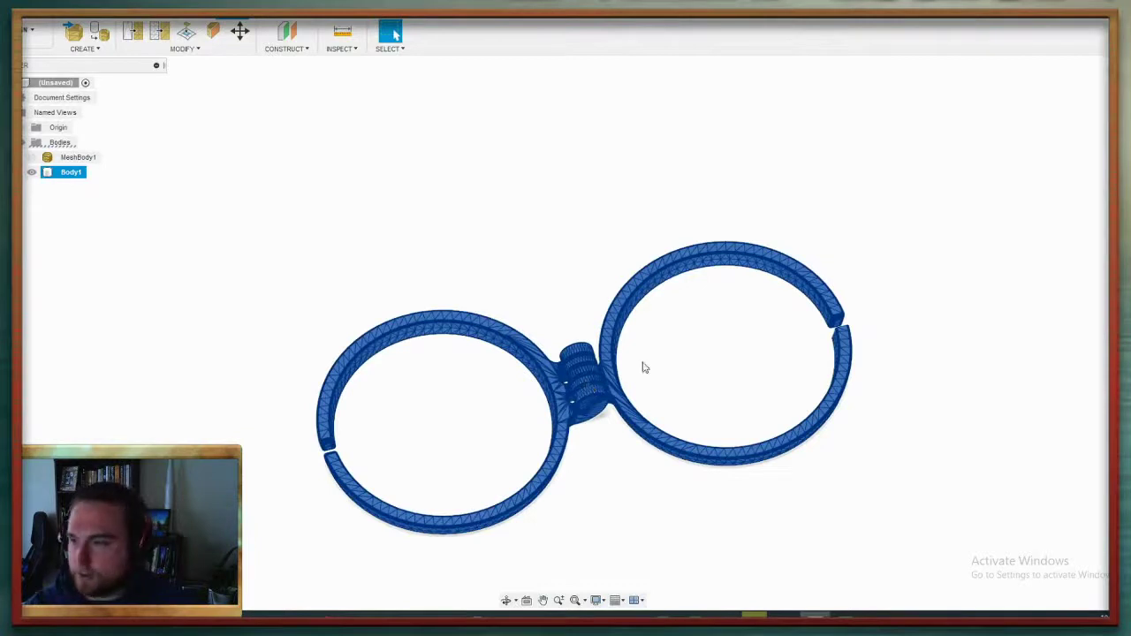
middle_drag(651, 369, 651, 301)
click(458, 347)
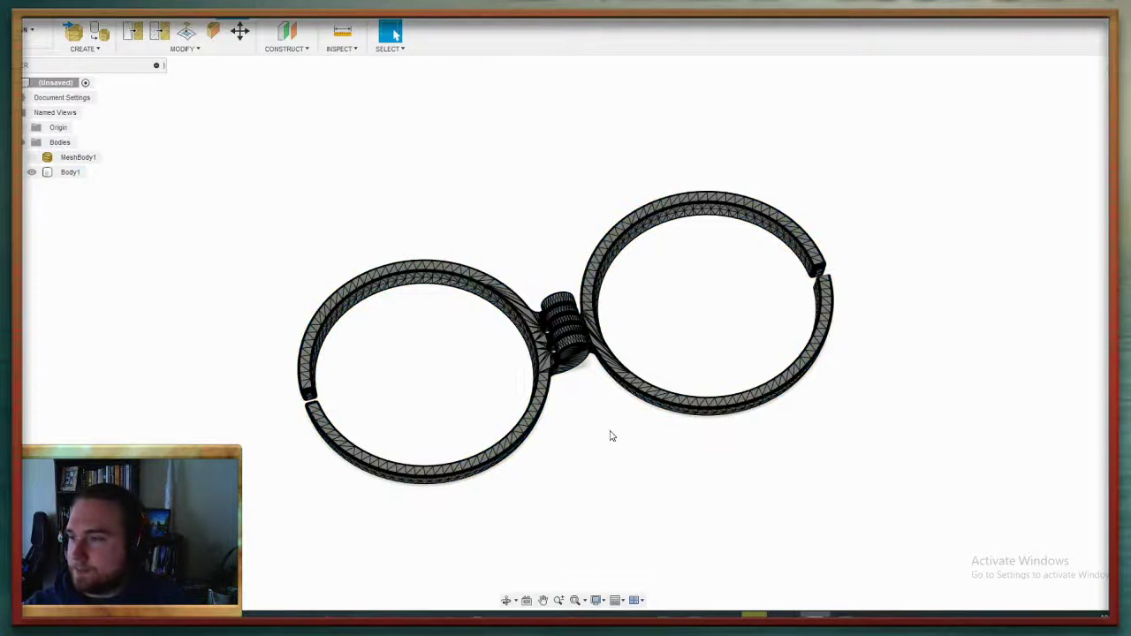
Export Body1 as STEP Files (*.stp *.step), replacing the existing DoubleRing.step
click(70, 173)
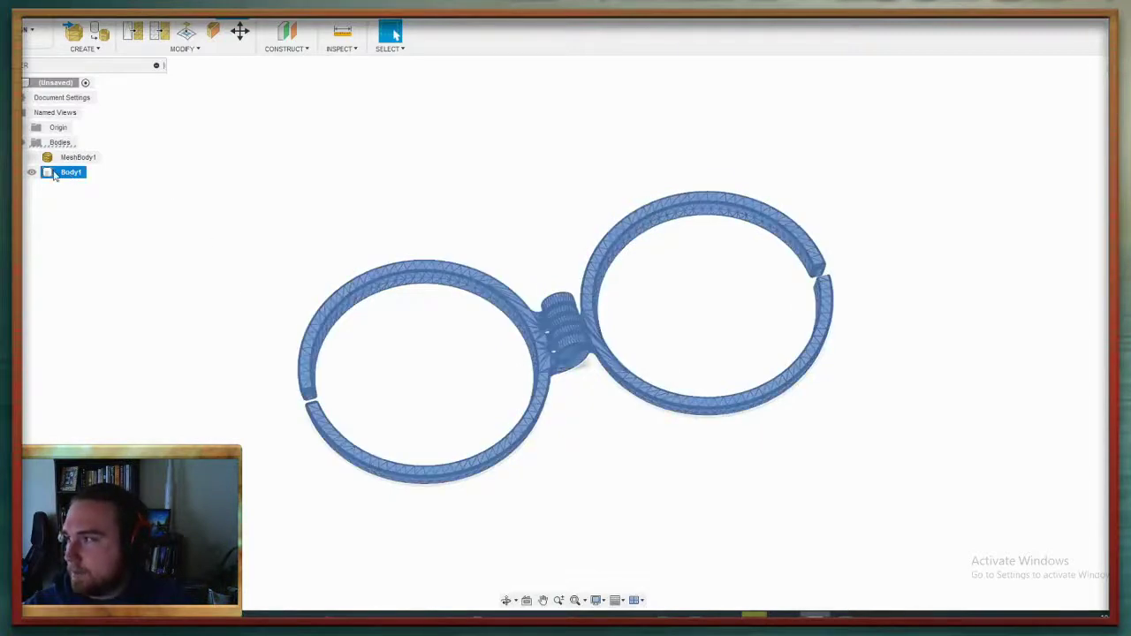
click(29, 31)
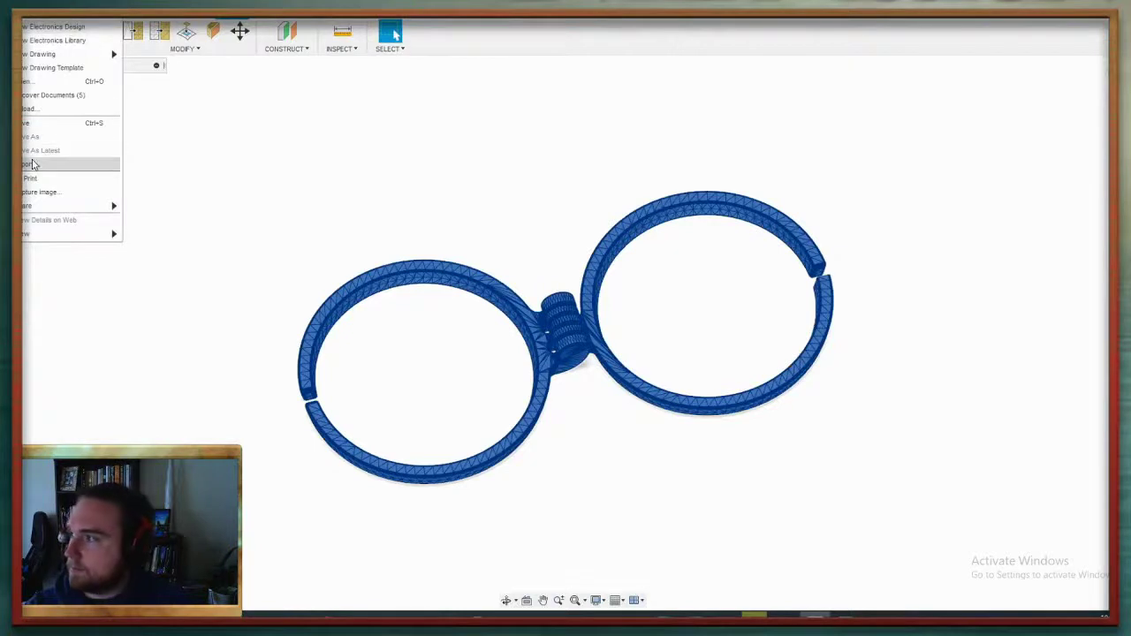
click(74, 164)
click(500, 130)
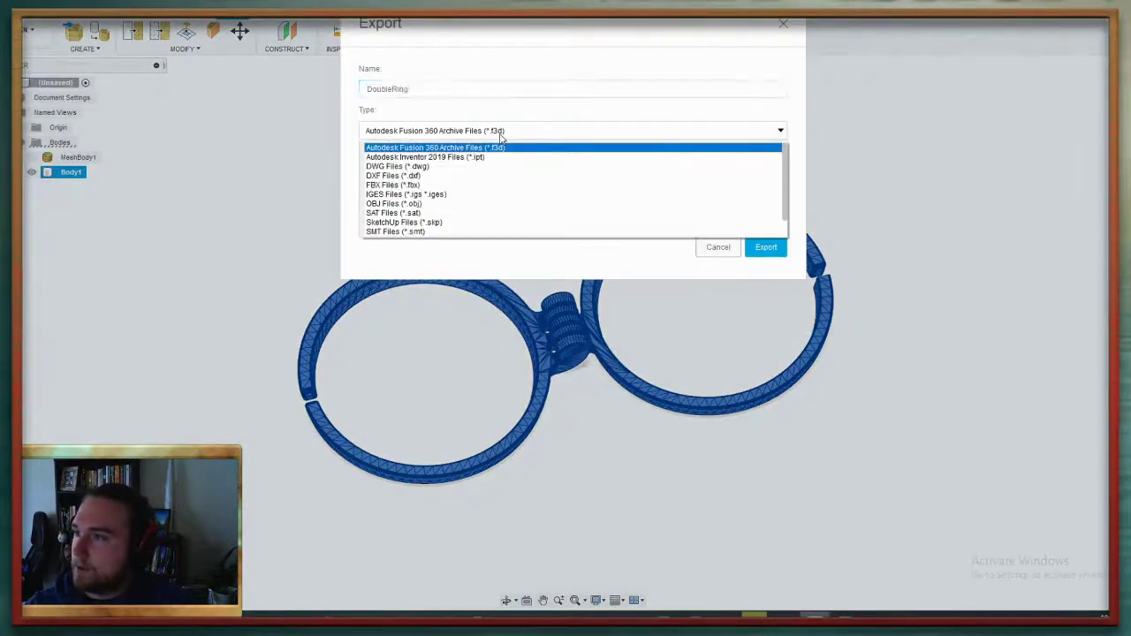
scroll(424, 190, down, 1)
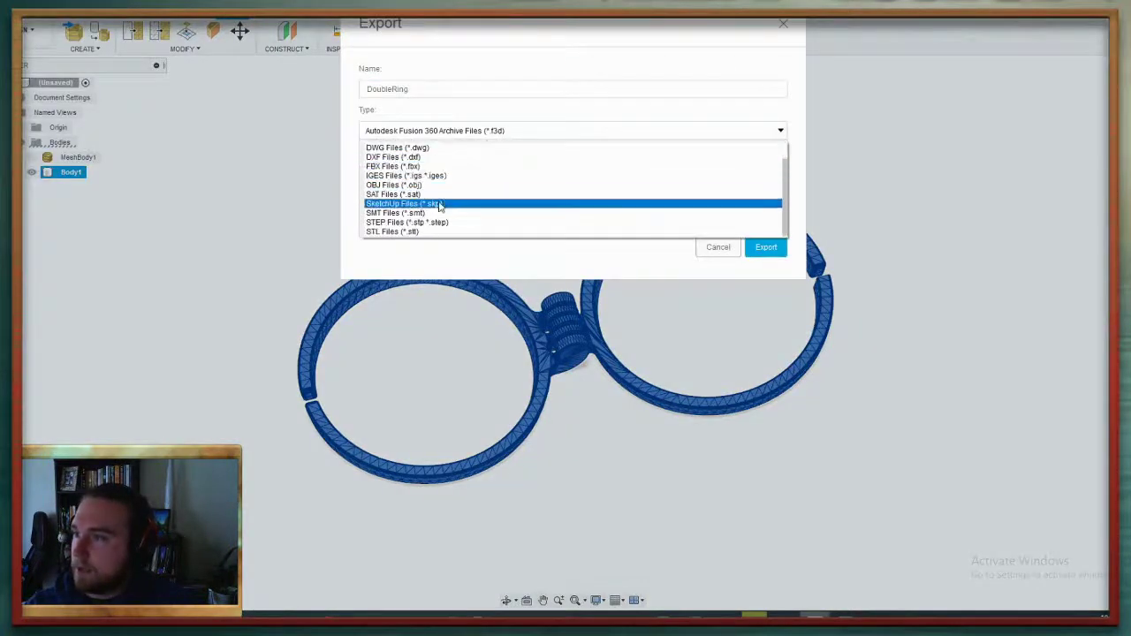
click(378, 224)
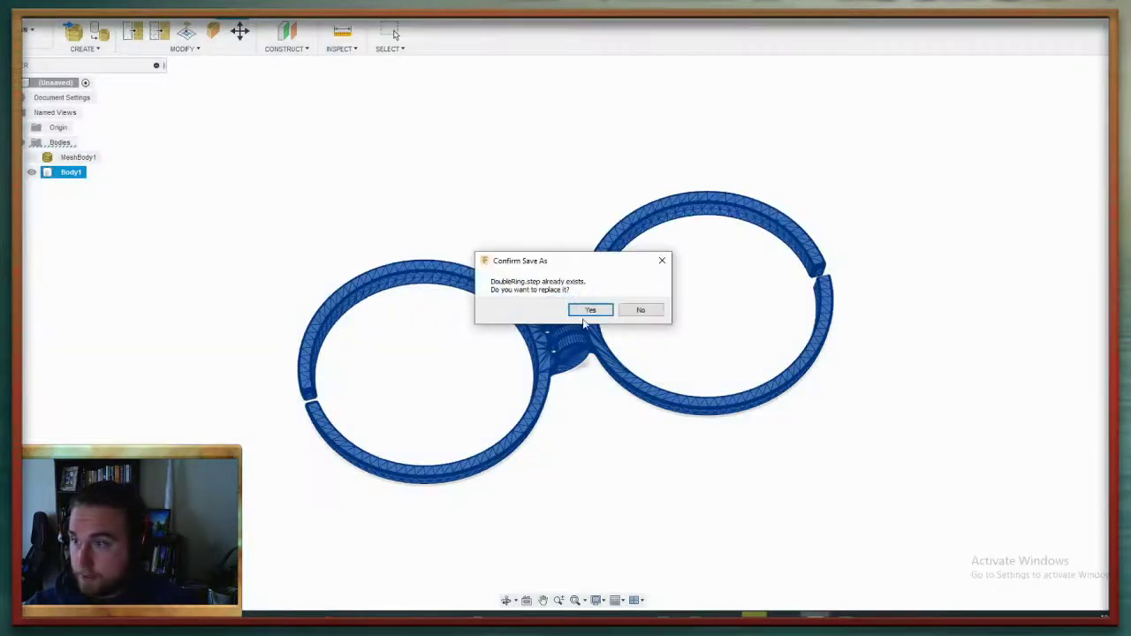
click(777, 252)
click(587, 311)
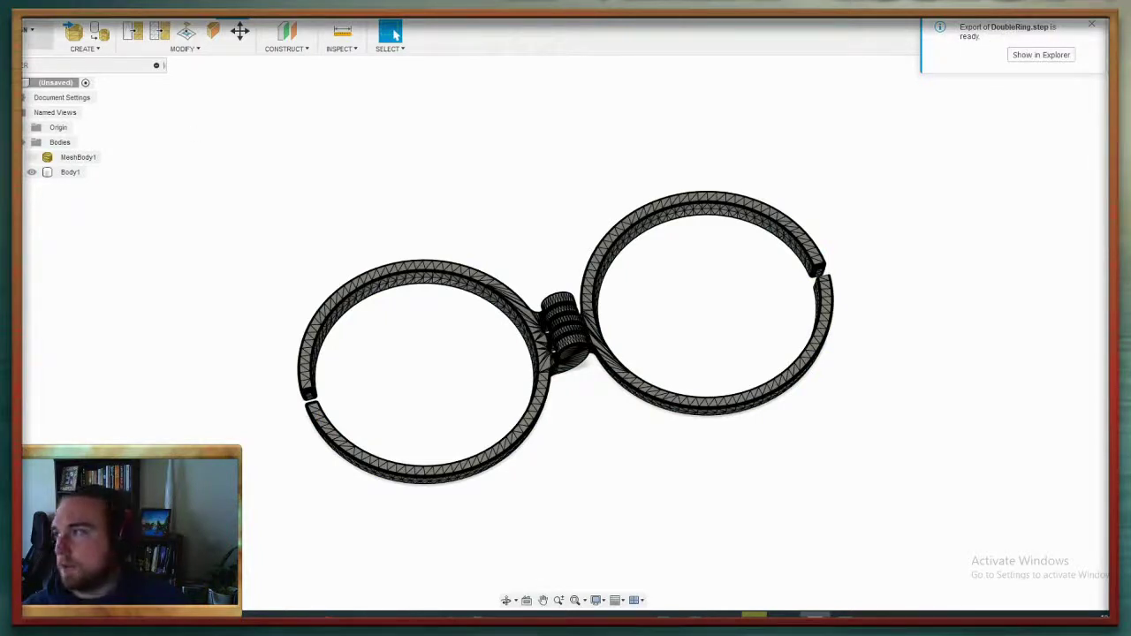
Close the DoubleRing design without saving changes
click(33, 30)
key(ctrl+w)
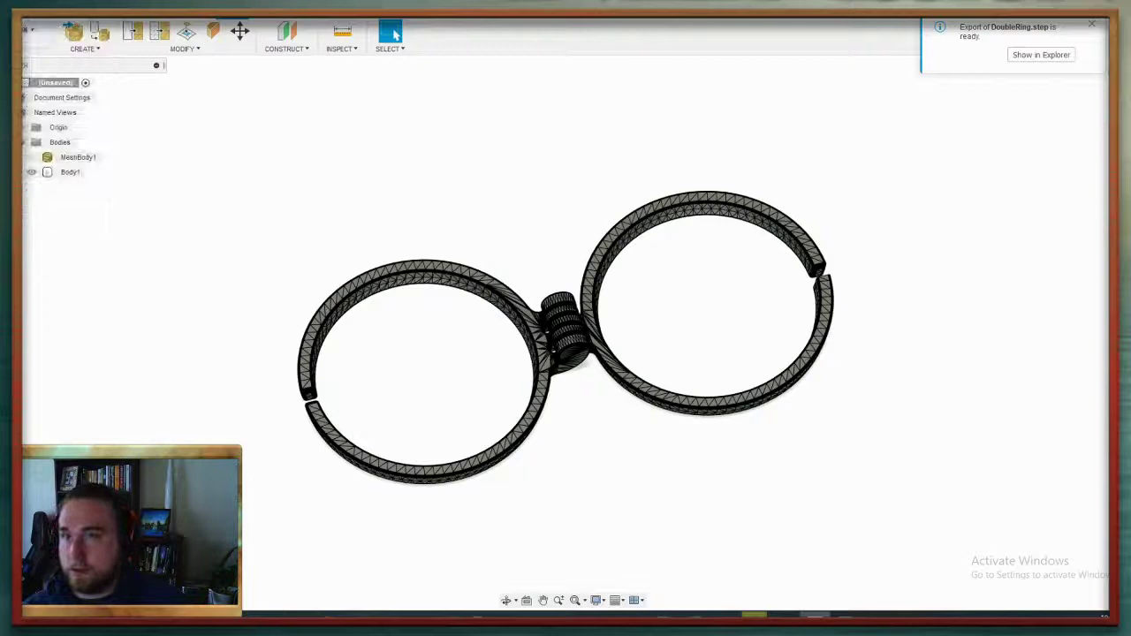
click(573, 313)
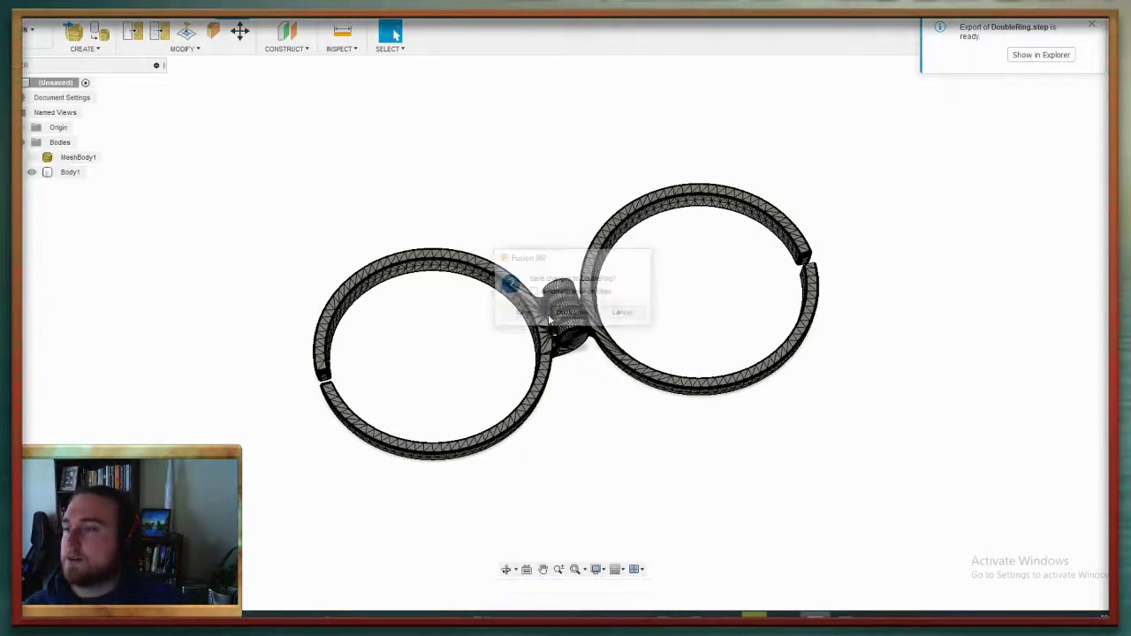
Open the exported DoubleRing.step from the computer into a new design
click(34, 30)
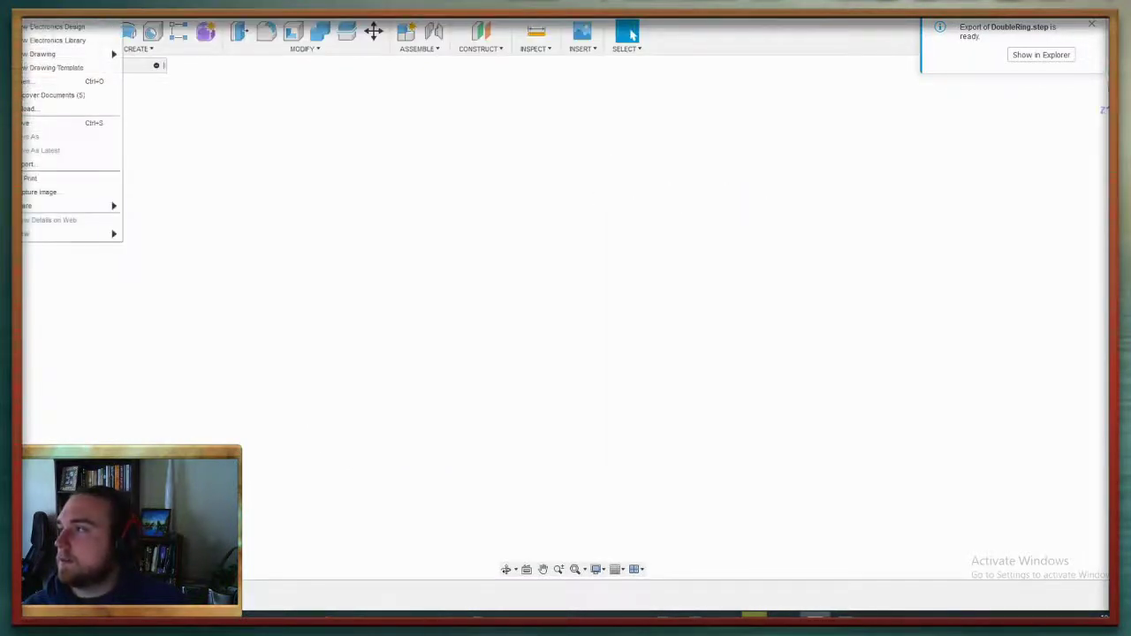
click(61, 81)
click(347, 411)
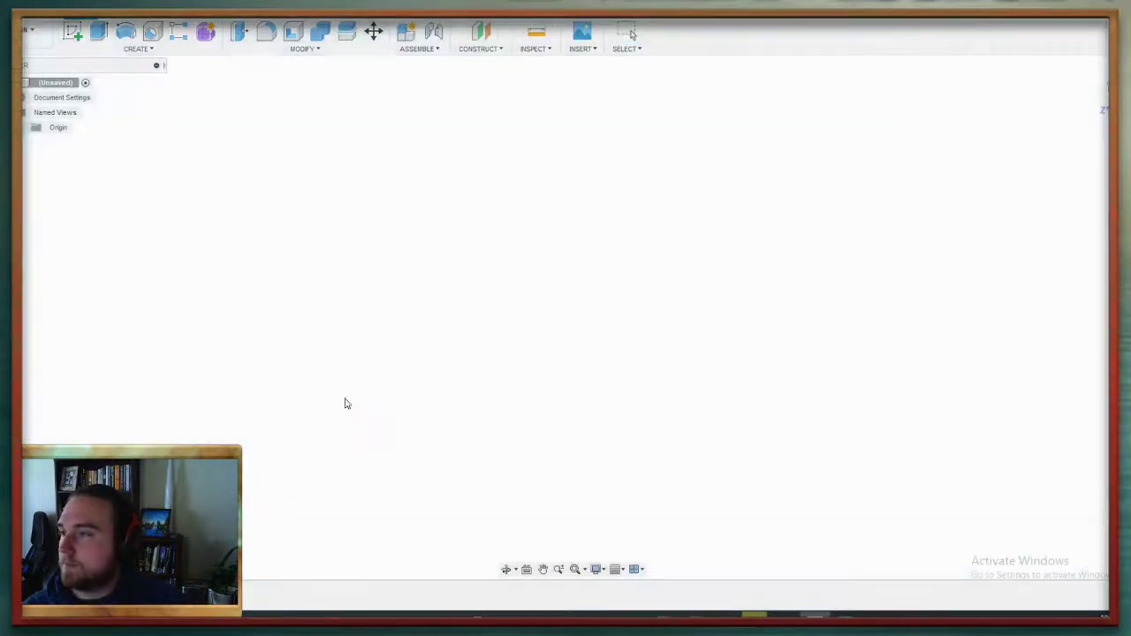
double_click(170, 92)
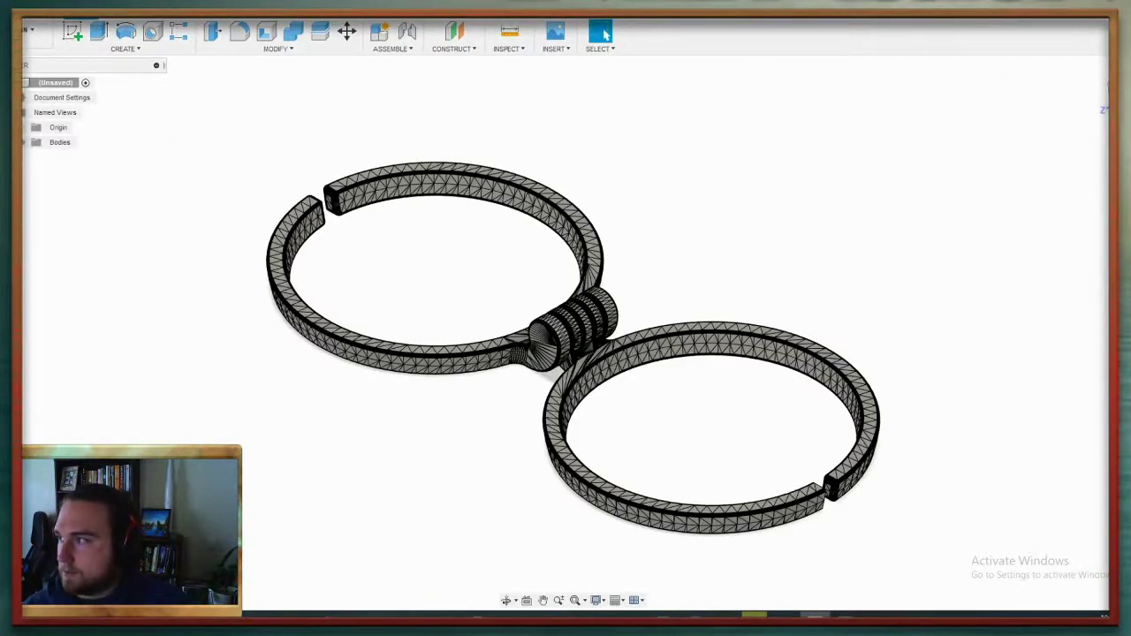
Expand Bodies, toggle Body1 and Body2 visibility to isolate each ring, then orbit and pan to inspect
click(26, 143)
click(32, 172)
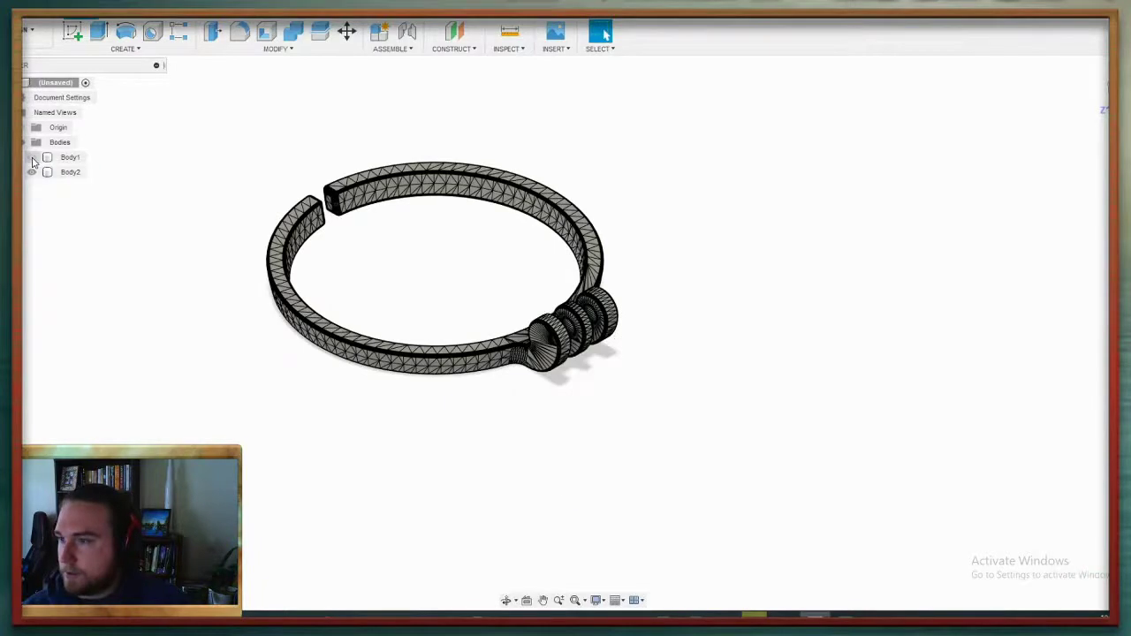
click(32, 172)
click(32, 157)
click(32, 172)
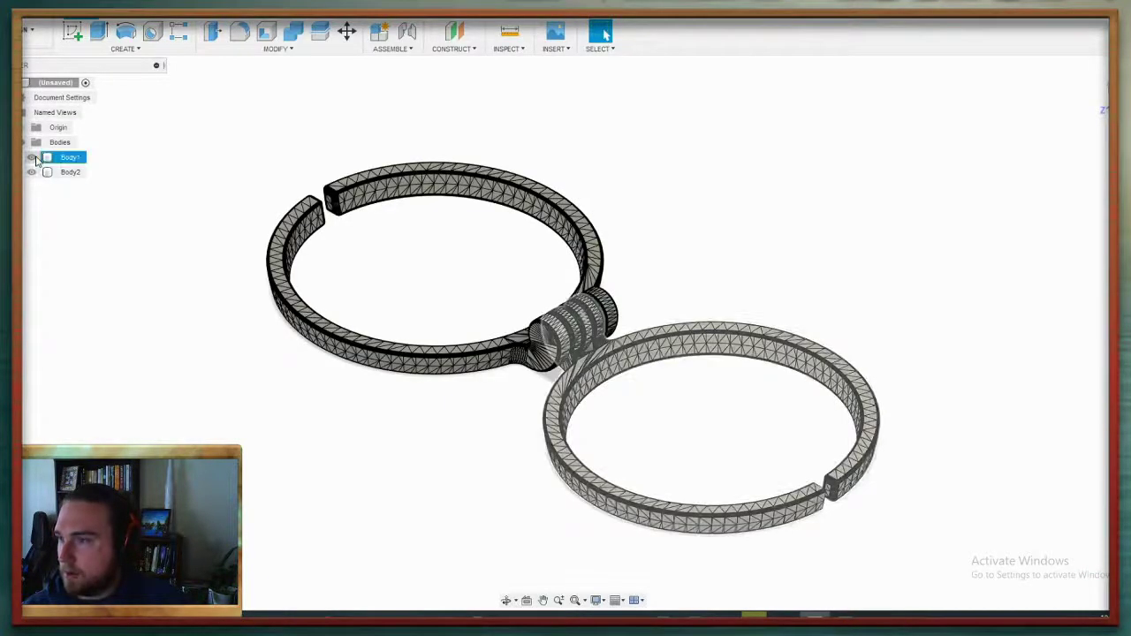
click(32, 157)
click(32, 158)
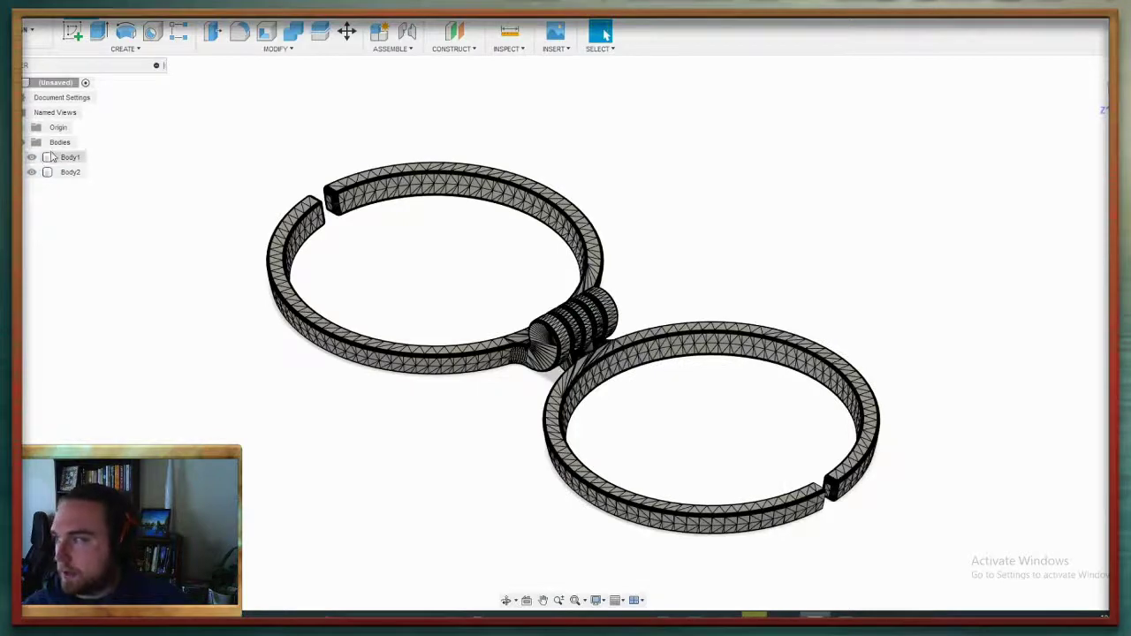
mouse_move(740, 201)
shift+middle_down()
mouse_move(752, 197)
mouse_move(730, 195)
mouse_move(750, 215)
mouse_move(733, 198)
shift+middle_up()
scroll(732, 198, up, 2)
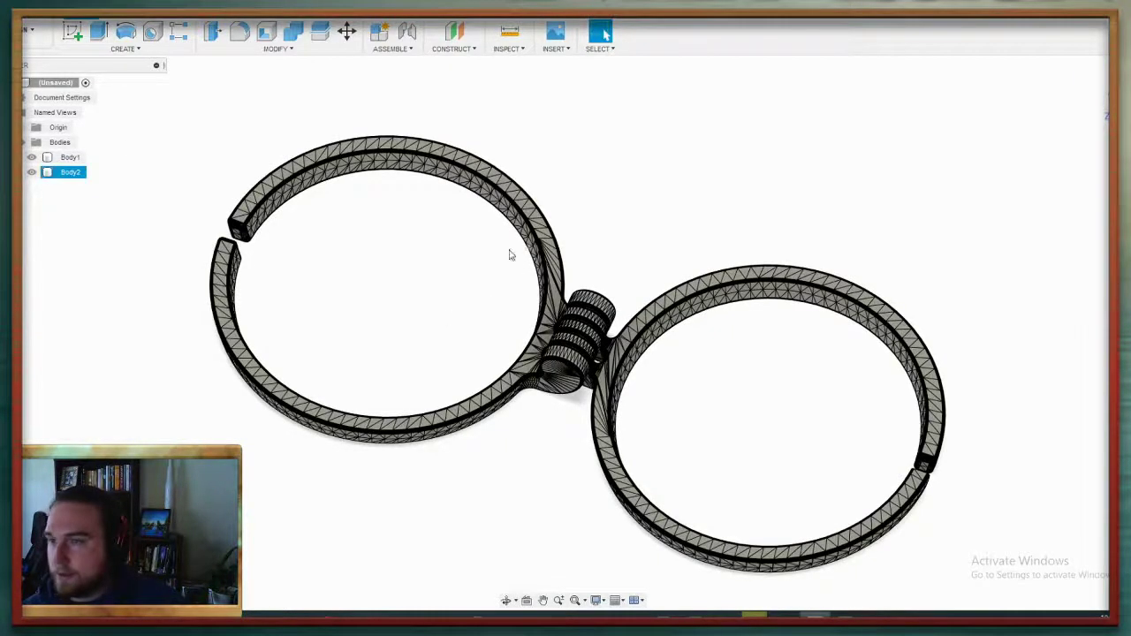
scroll(512, 252, up, 2)
scroll(601, 208, down, 3)
middle_drag(613, 202, 613, 244)
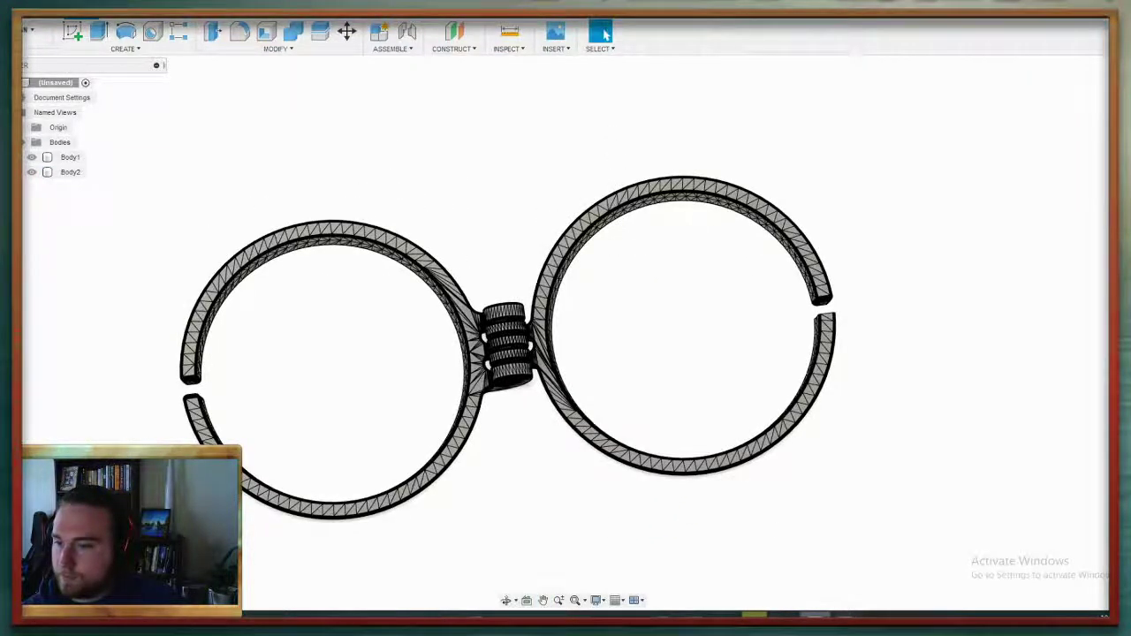